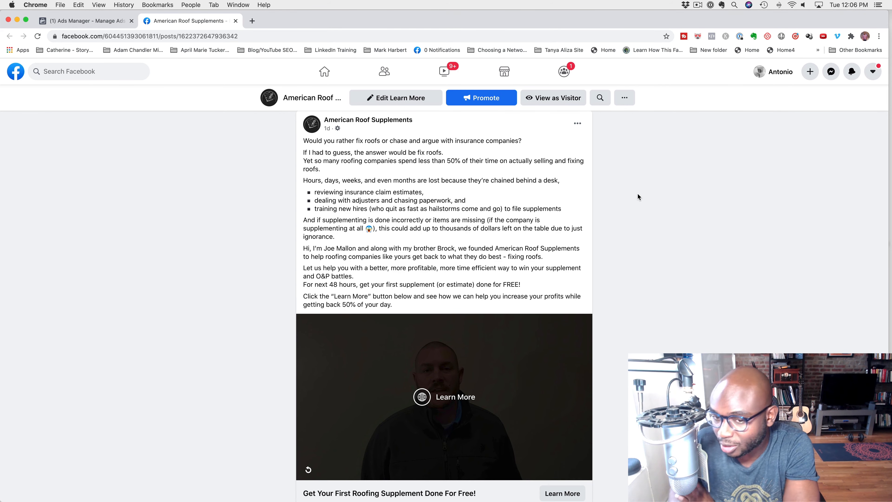
Open the lead Forms Library in the American Roof Supplements page's Publishing Tools and start a new blank lead form
scroll(637, 194, up, 5)
scroll(634, 199, up, 2)
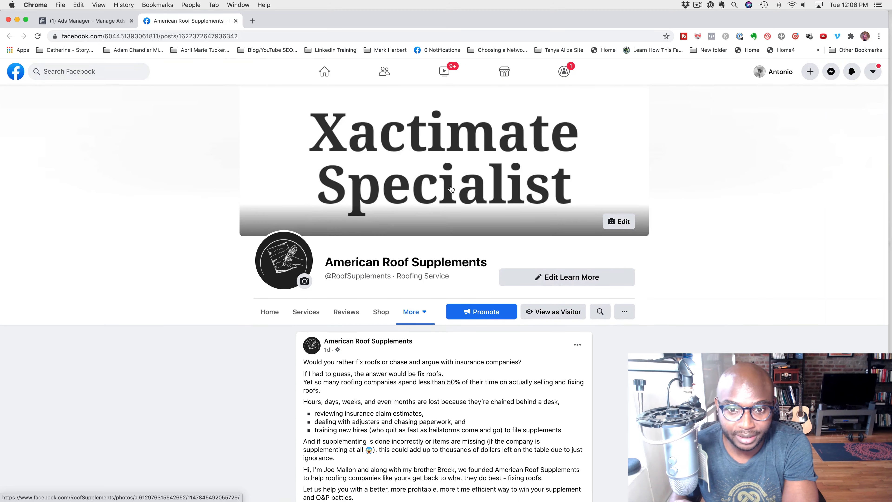
click(269, 311)
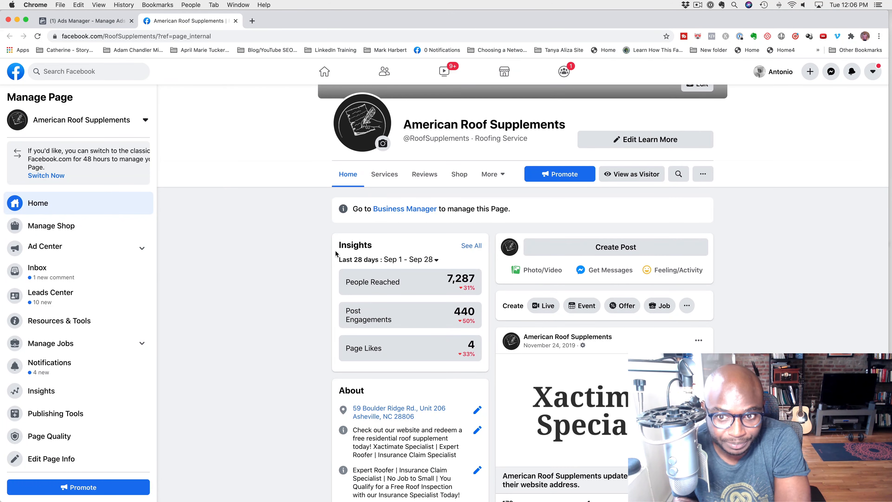
click(48, 413)
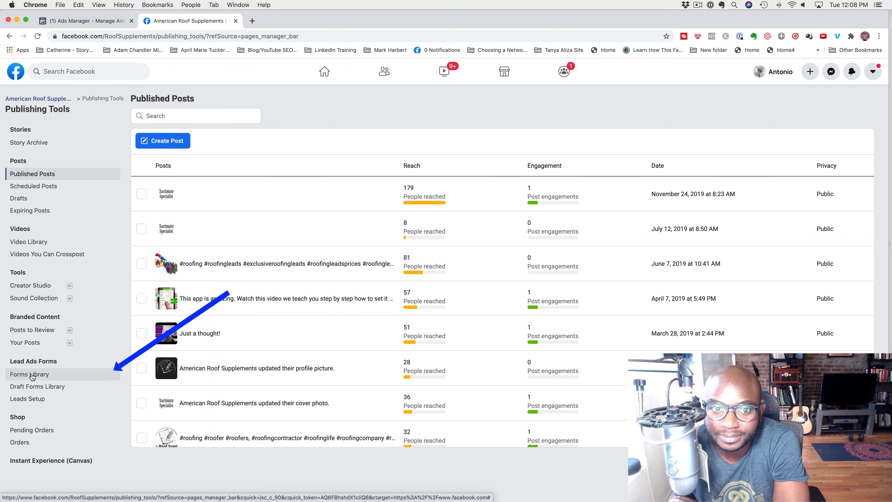
click(31, 374)
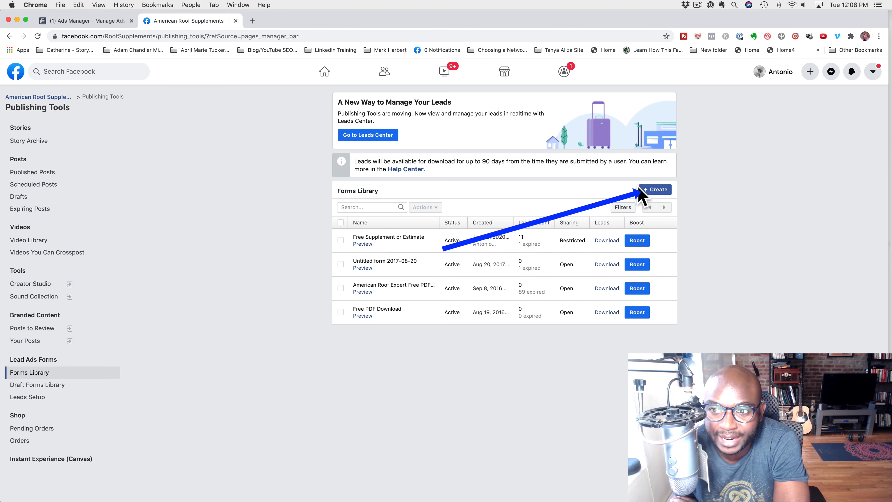
click(656, 190)
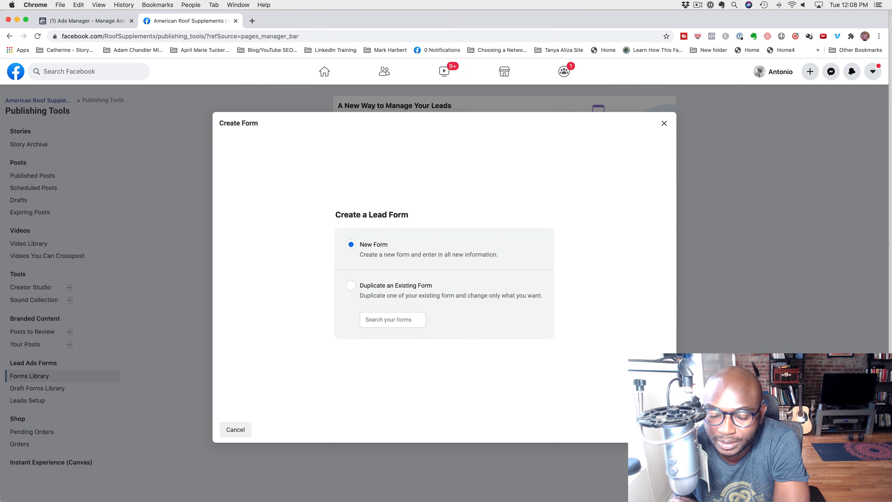
click(656, 429)
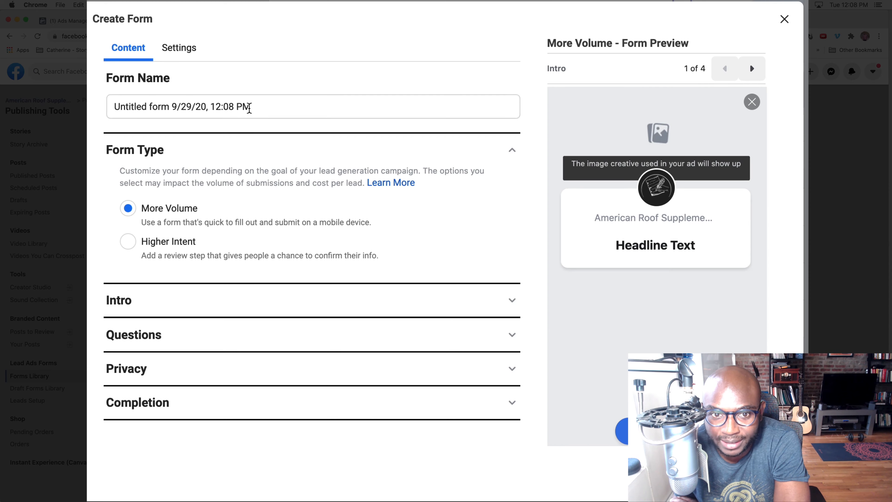
Replace the default form name with "Free Supplement"
click(261, 106)
key(super+a)
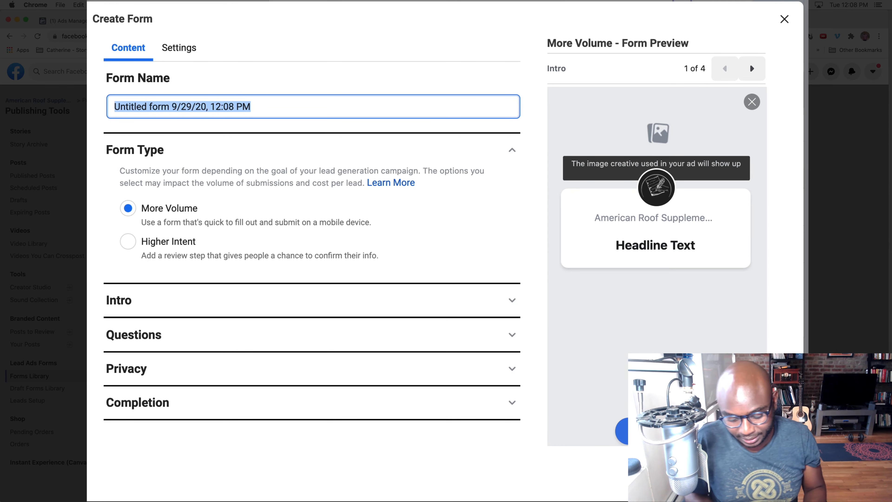
key(BackSpace)
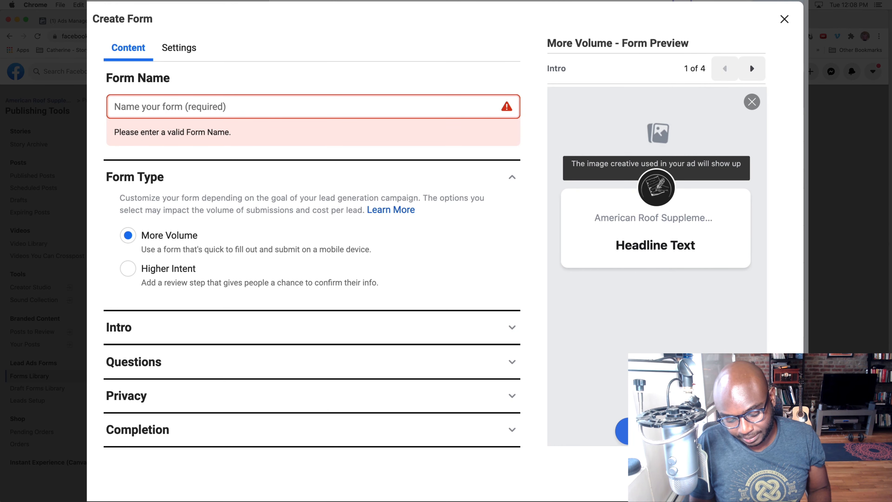
text(Si)
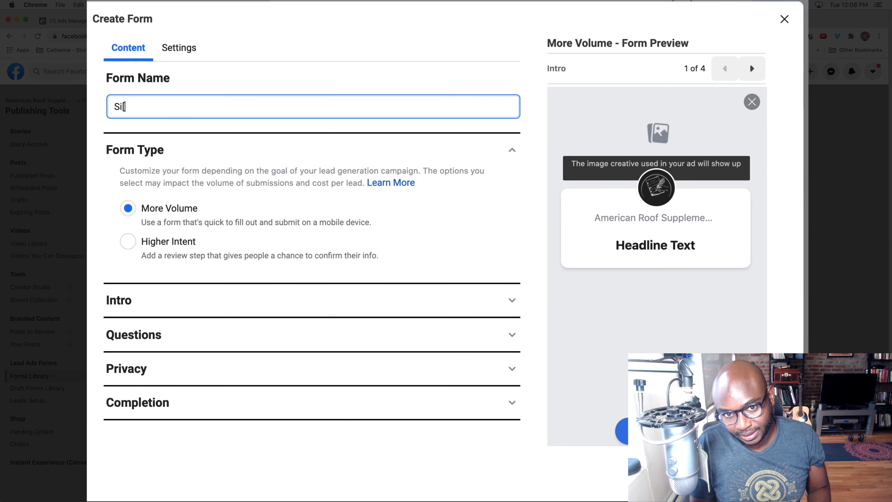
key(BackSpace)
text(S)
key(BackSpace)
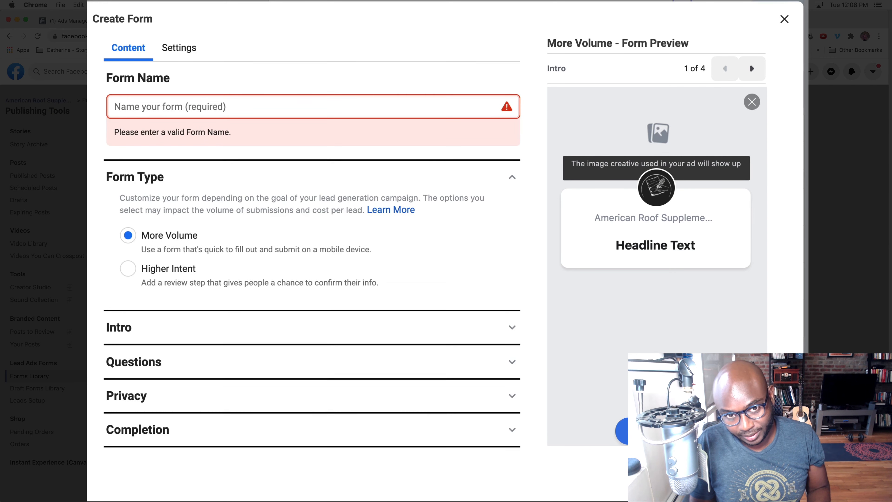
text(Free Supplement)
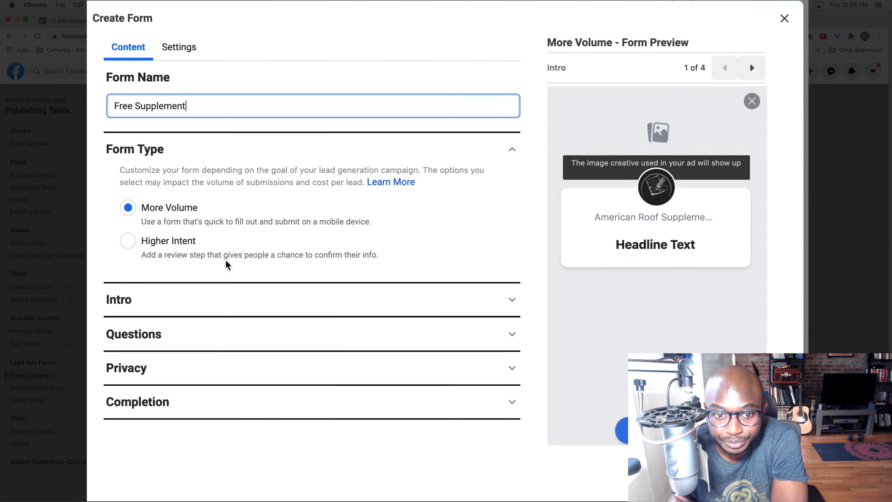
Set the form intro's background to the image from the ad and remove the greeting
click(270, 300)
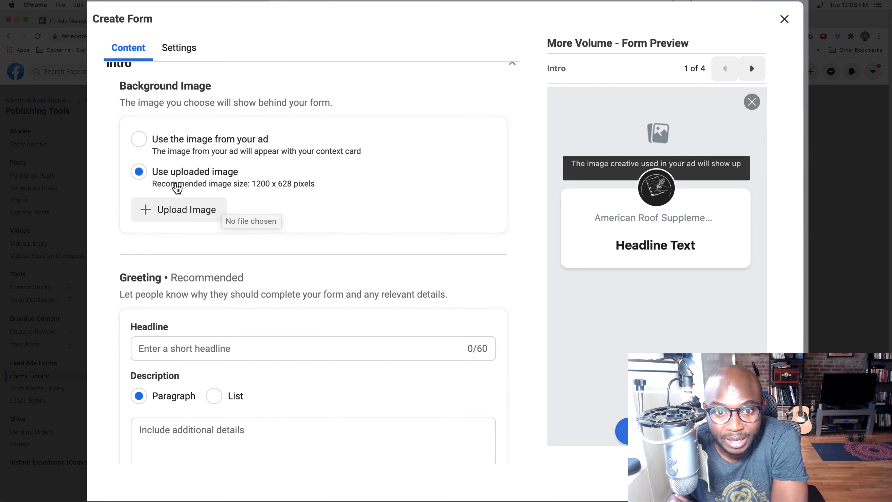
scroll(176, 187, up, 1)
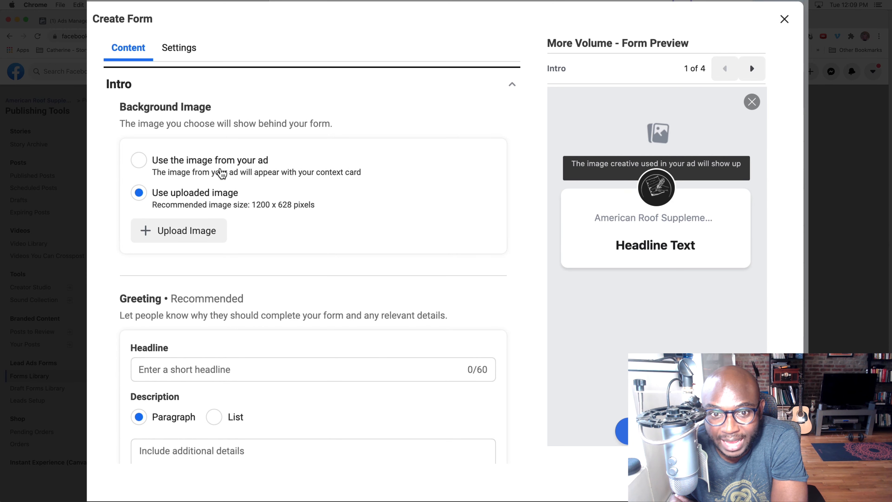
click(139, 161)
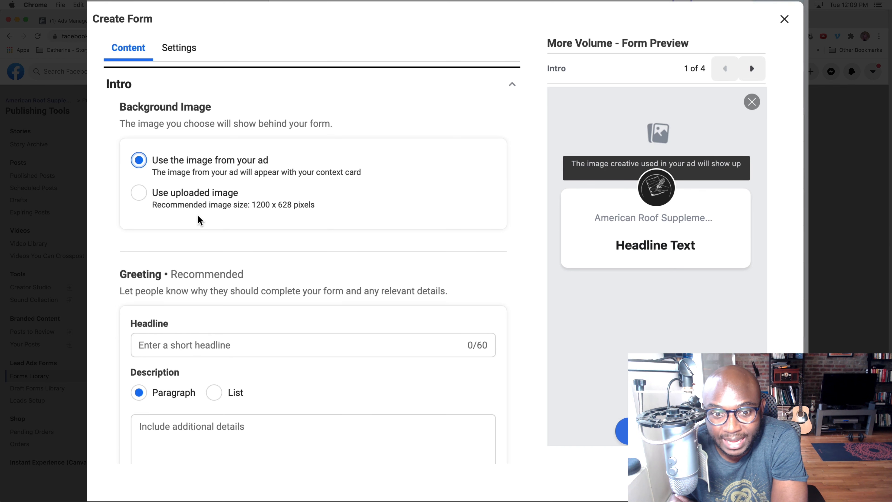
scroll(199, 219, down, 5)
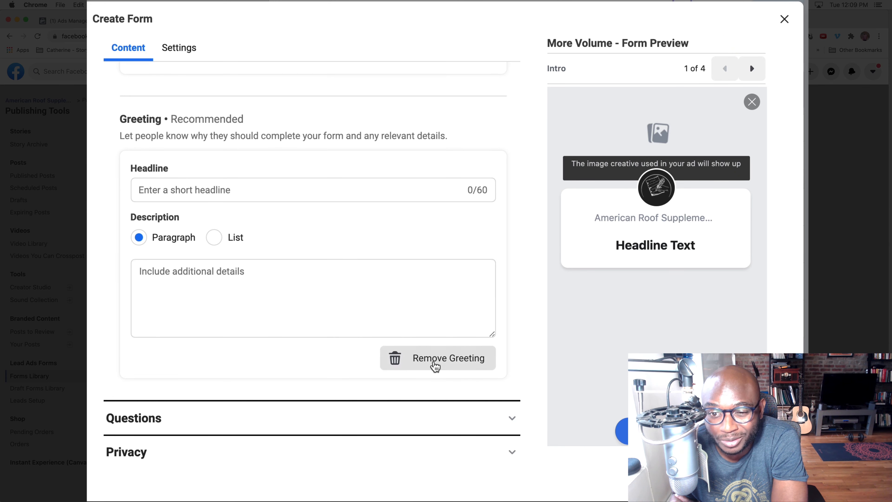
click(434, 363)
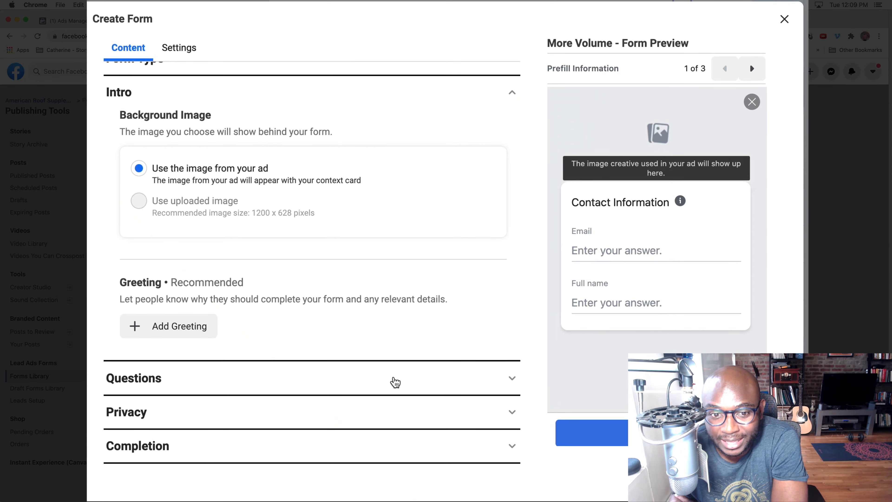
Examine the custom question types offered in the form's Questions section without adding one
click(392, 381)
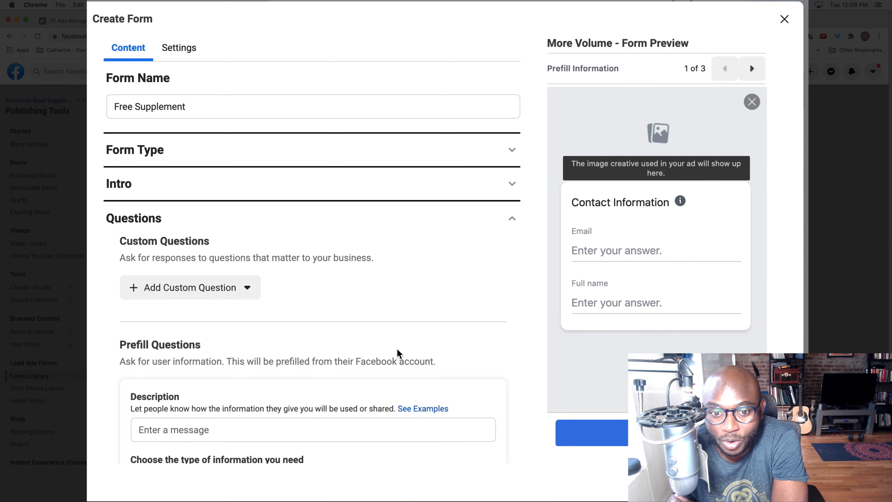
scroll(432, 307, down, 3)
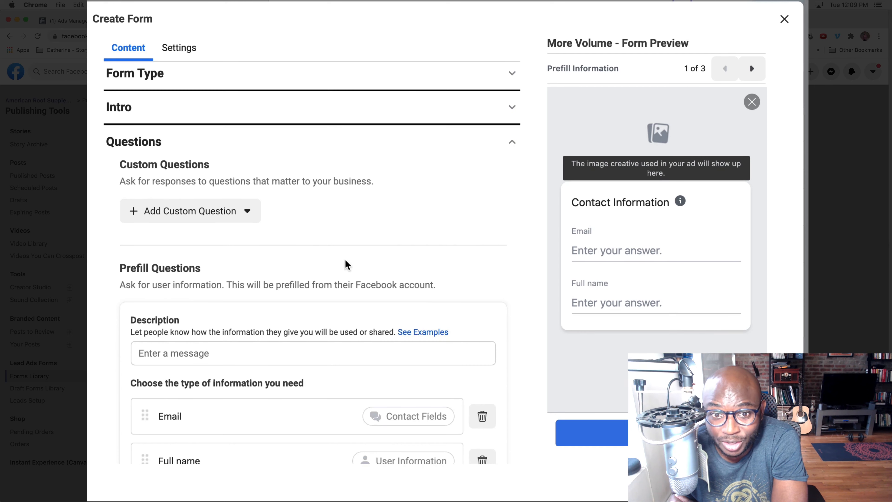
click(242, 213)
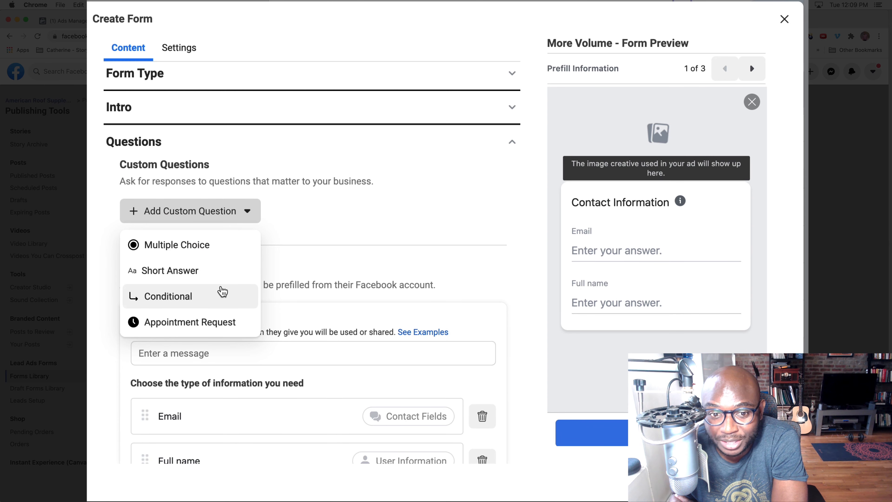
click(351, 248)
scroll(350, 249, down, 1)
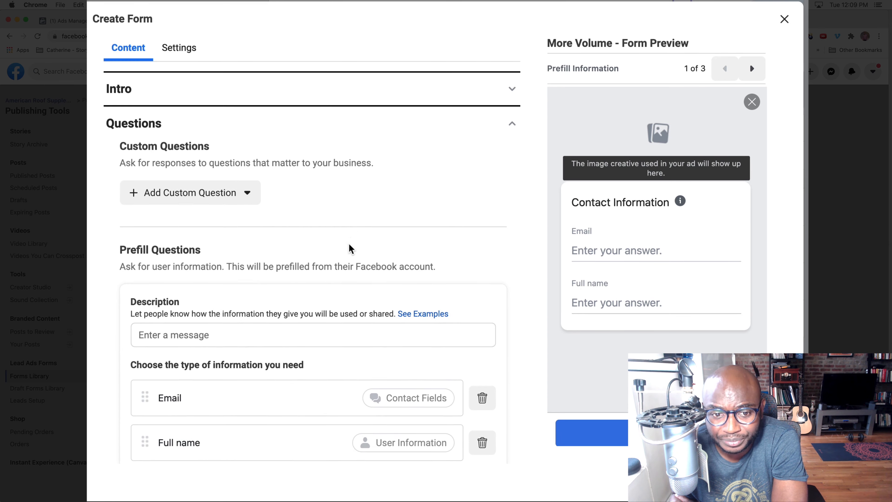
Examine the prefill question categories that can be added, including contact fields, demographic questions, work information and national ID number
scroll(350, 249, down, 5)
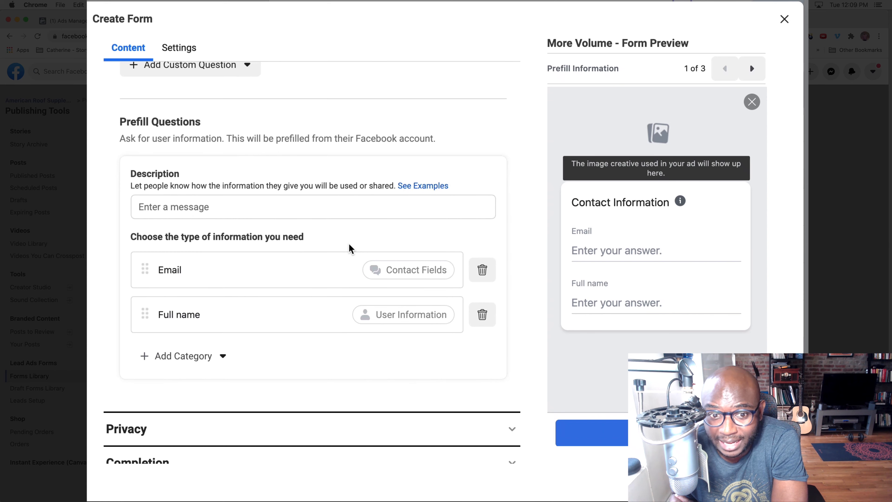
scroll(350, 249, down, 1)
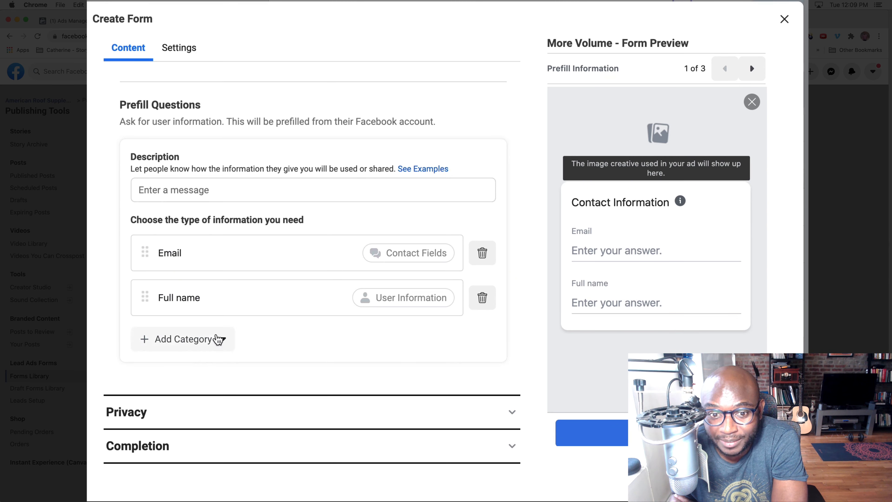
click(222, 339)
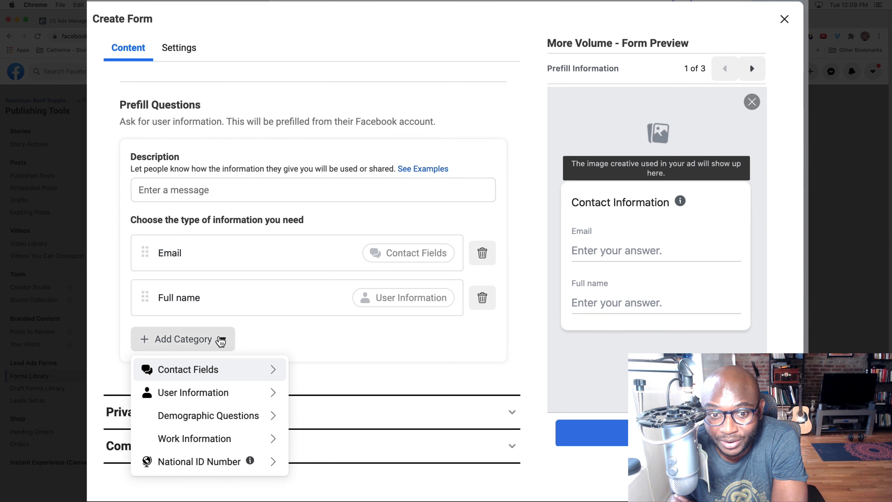
double_click(214, 369)
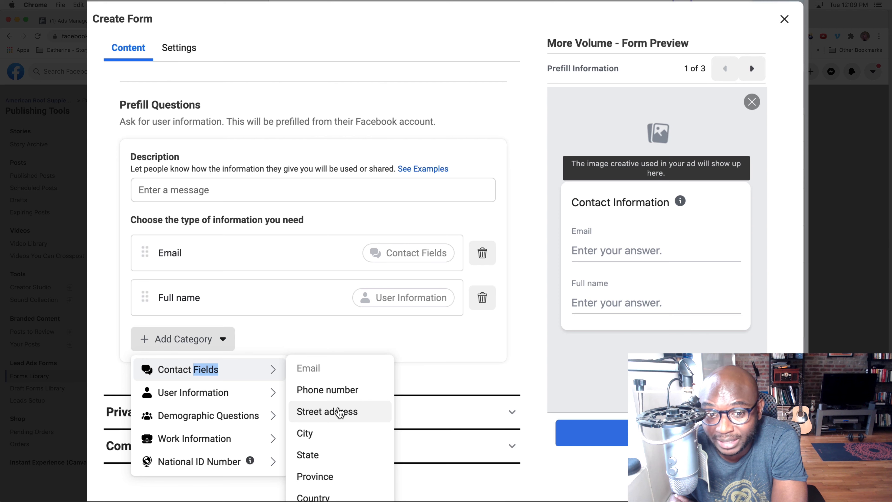
mouse_move(212, 418)
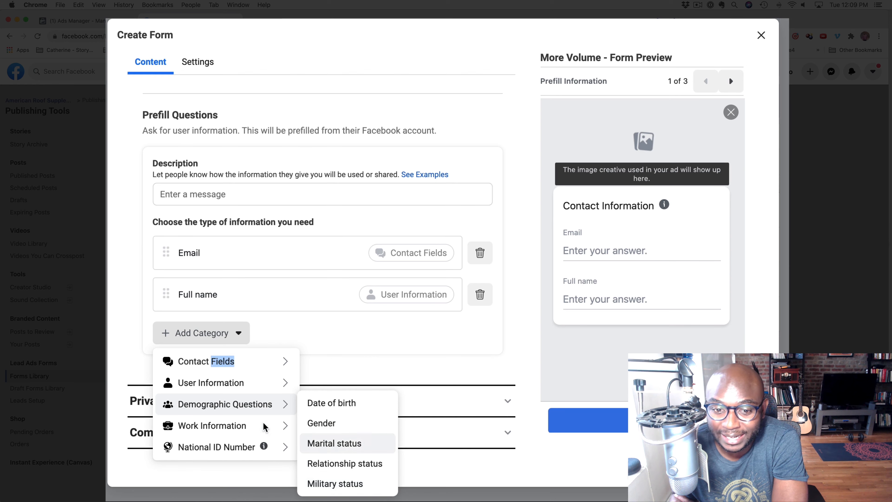
mouse_move(255, 427)
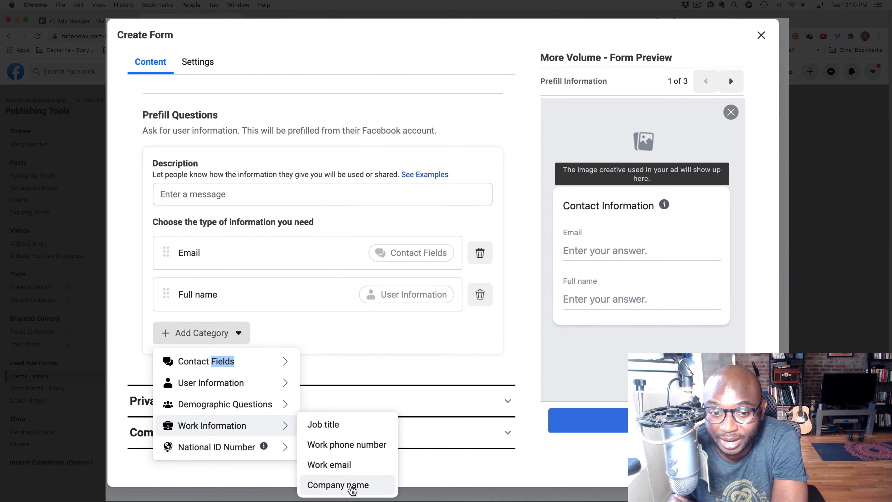
mouse_move(236, 456)
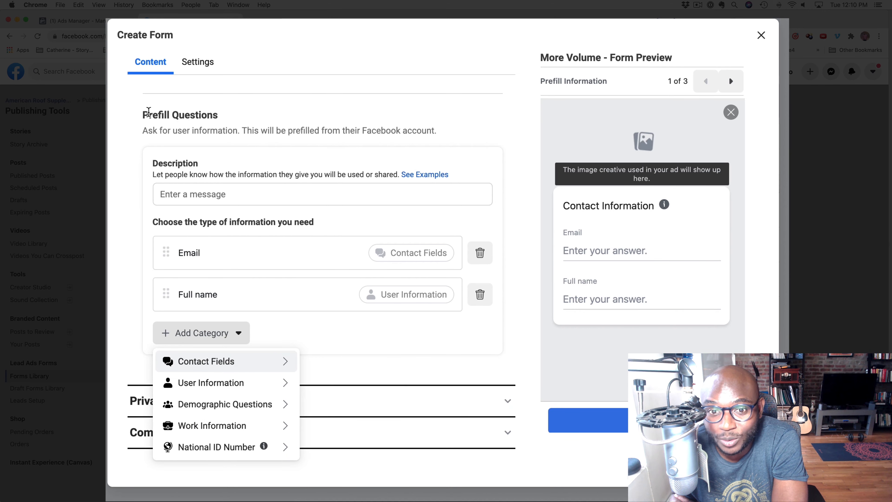
click(343, 154)
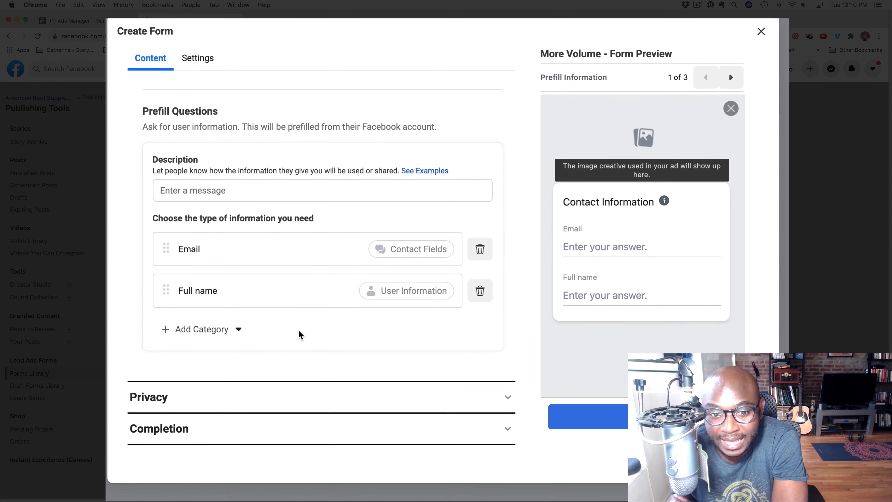
Examine the Privacy section's privacy policy link and link text fields
click(506, 400)
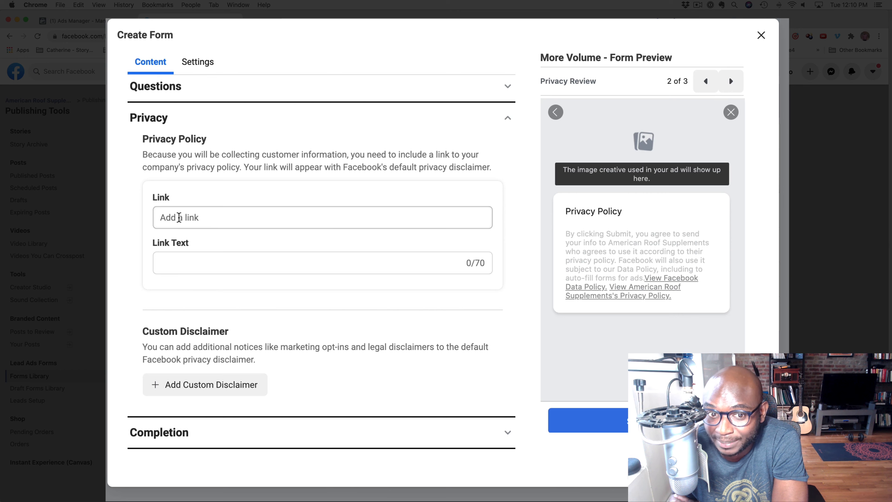
click(179, 218)
click(180, 258)
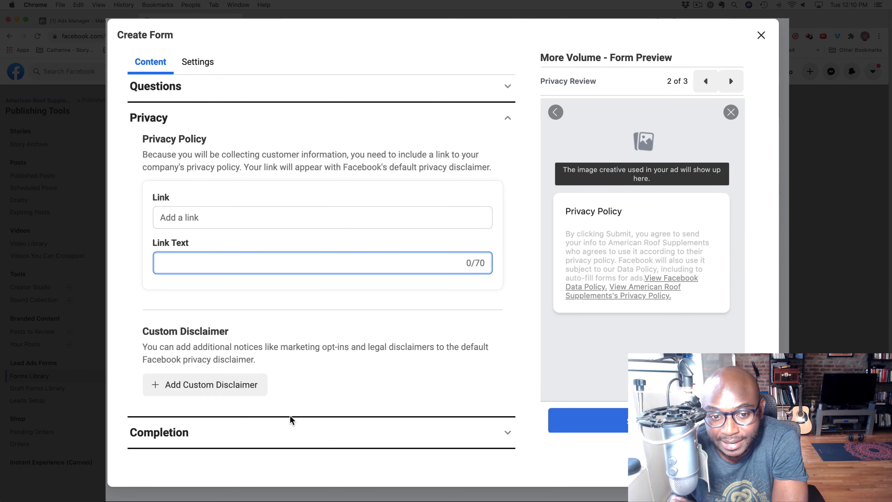
Examine the Completion section's message for leads, including its call-to-action button choices and website link field
click(508, 436)
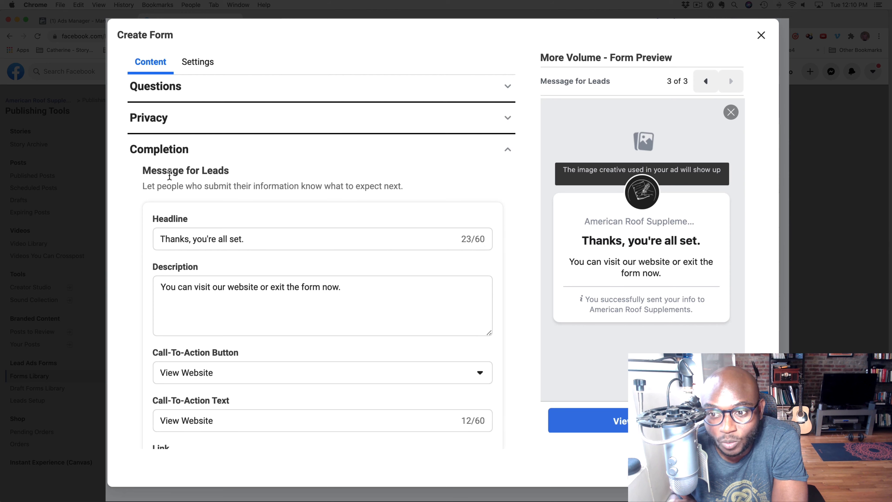
scroll(266, 253, down, 3)
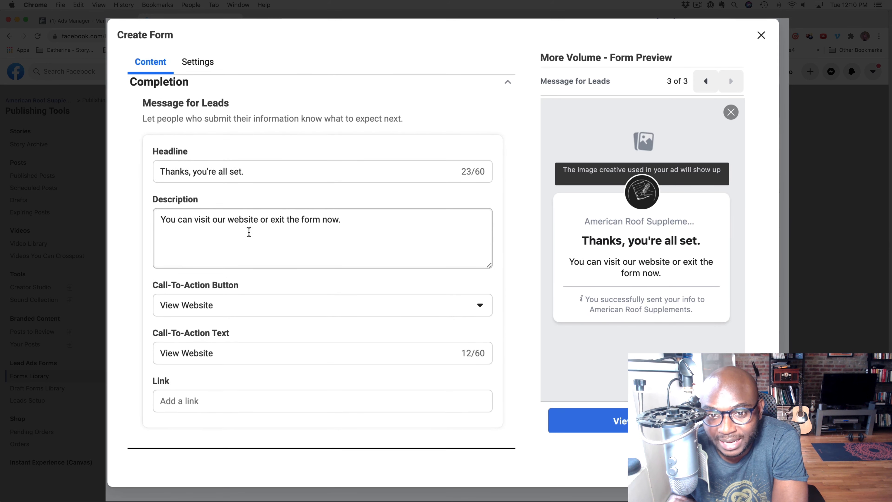
click(181, 309)
click(247, 295)
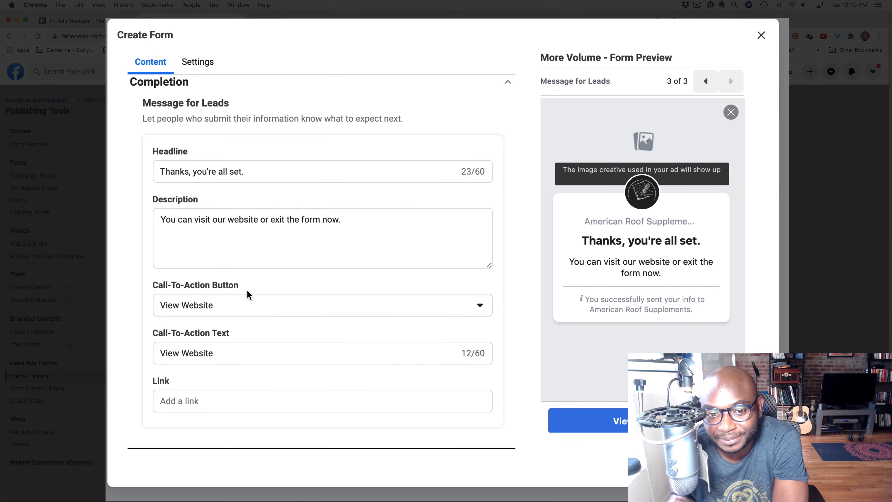
click(225, 400)
scroll(225, 402, down, 4)
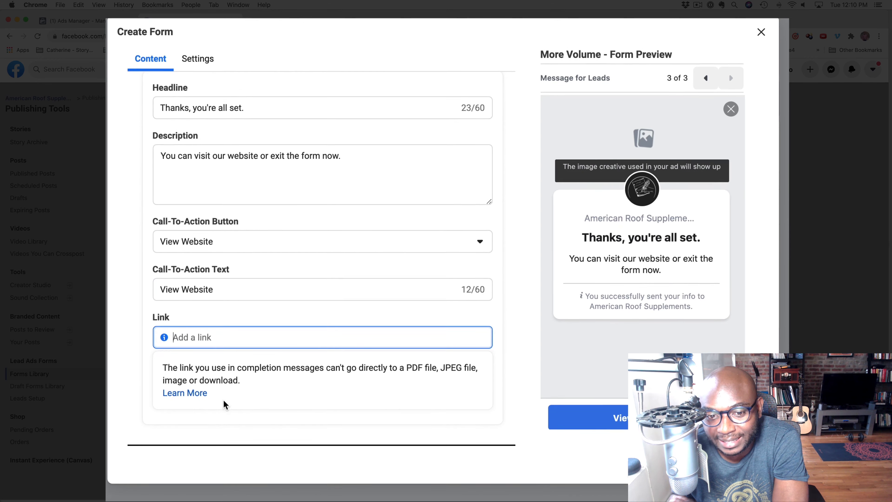